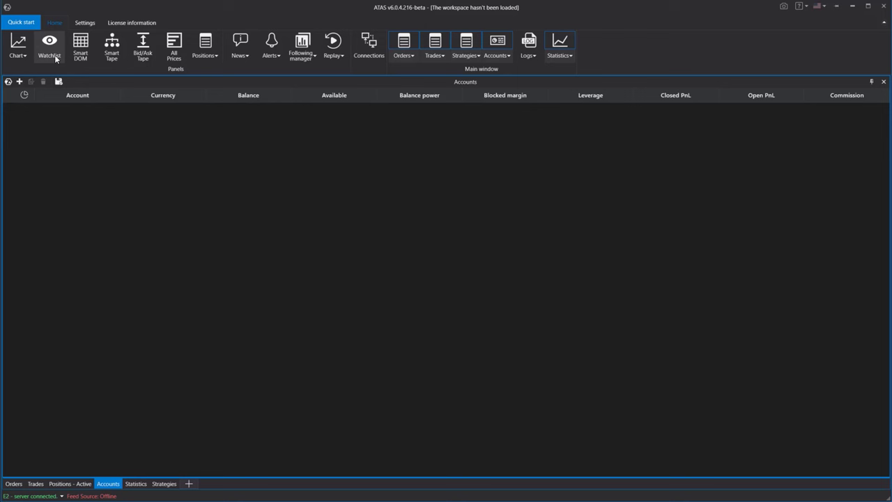
# - Search 'aapl', star Apple Inc. on NASDAQ as a favourite, and open its M1 chart
pyautogui.click(27, 43)
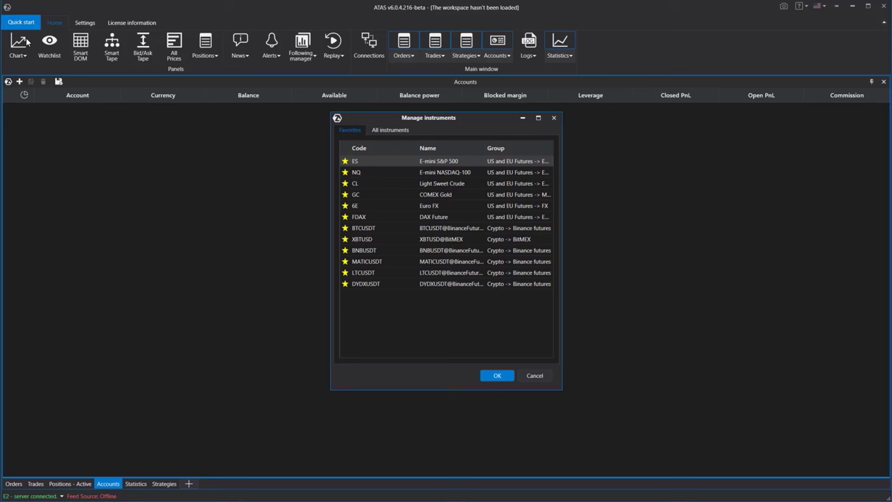
pyautogui.click(389, 131)
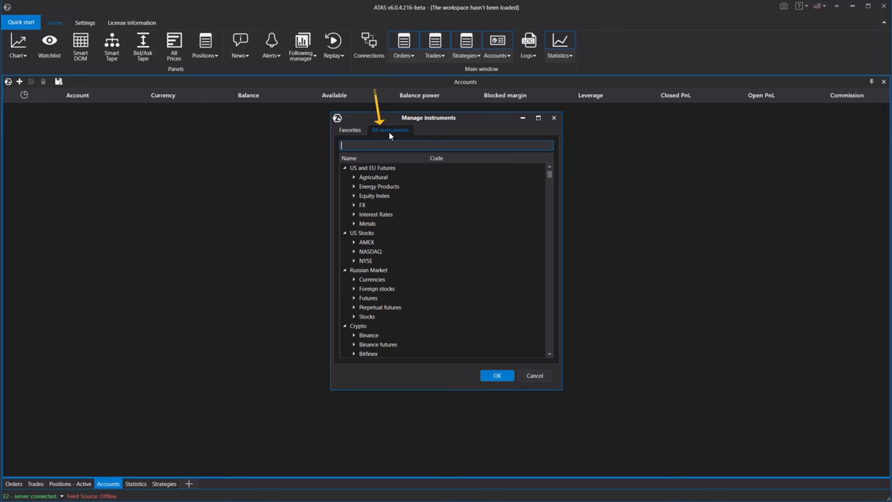
pyautogui.write('aa')
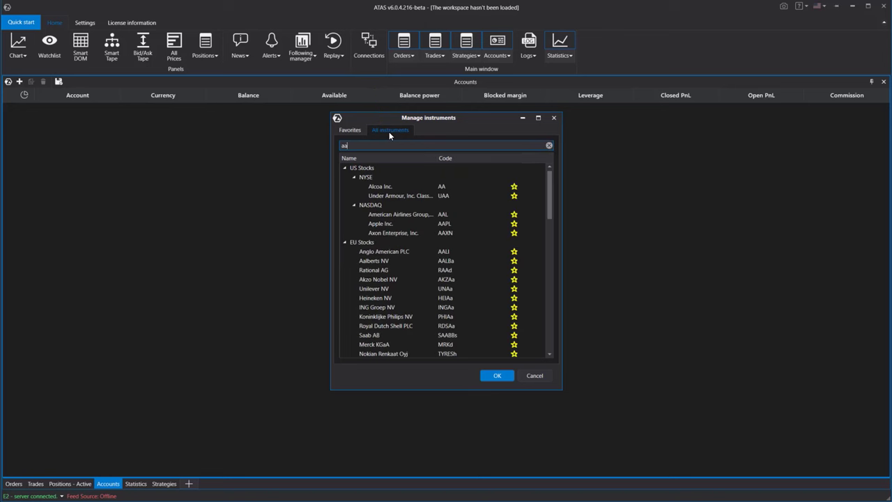
pyautogui.write('pl')
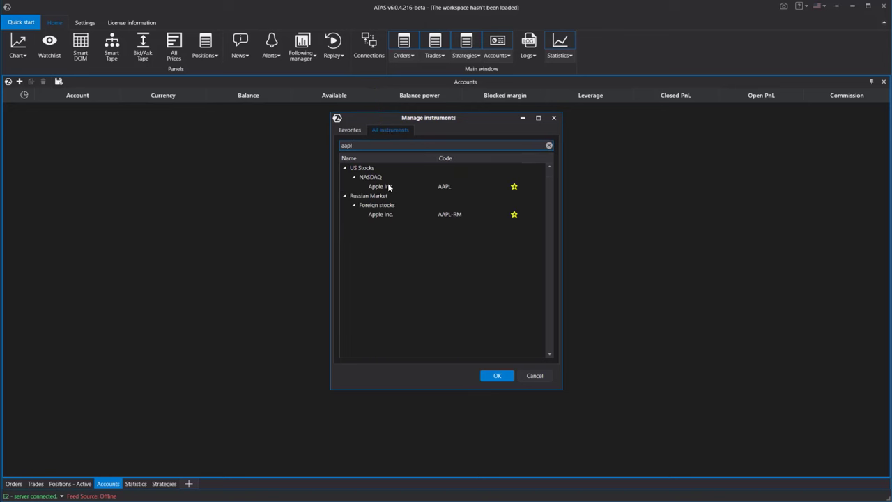
pyautogui.click(388, 186)
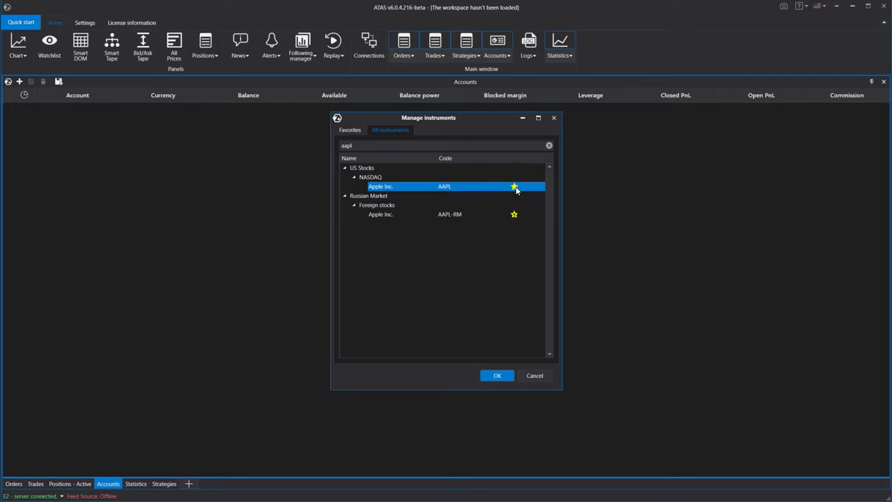
pyautogui.click(350, 130)
pyautogui.click(360, 295)
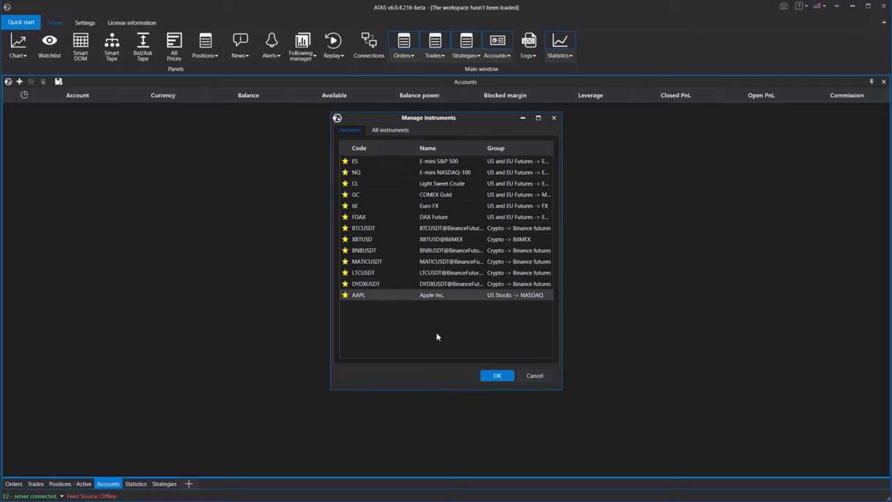
pyautogui.click(491, 375)
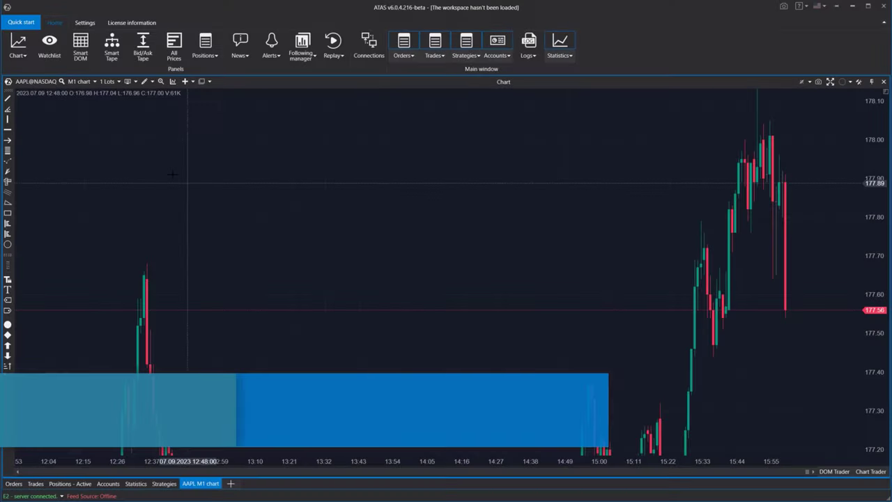
# - Change the chart's instrument to BTCUSDT@BinanceFutures from the Favorites list
pyautogui.click(45, 80)
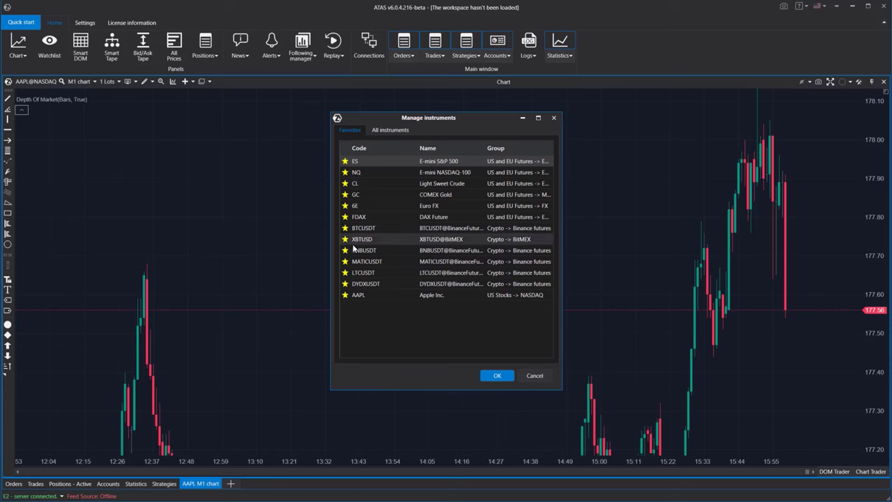
pyautogui.click(494, 377)
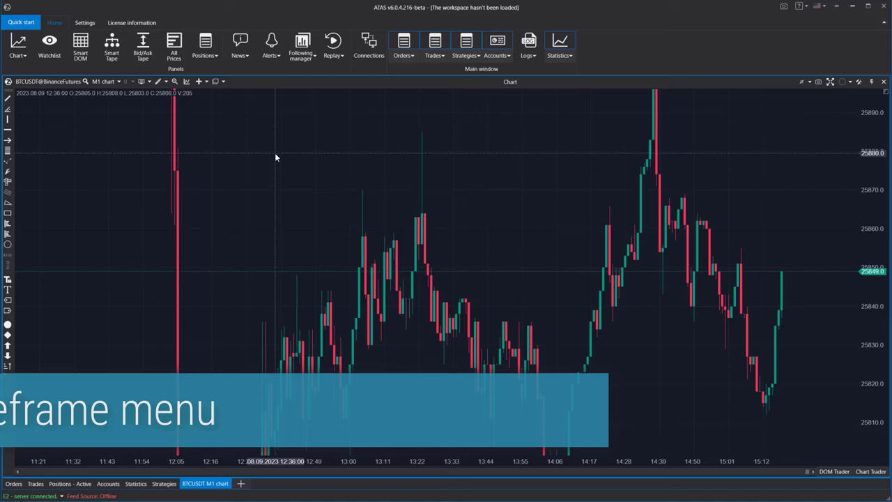
# - Open the timeframe configuration and start adding a new Minute timeframe
pyautogui.click(110, 83)
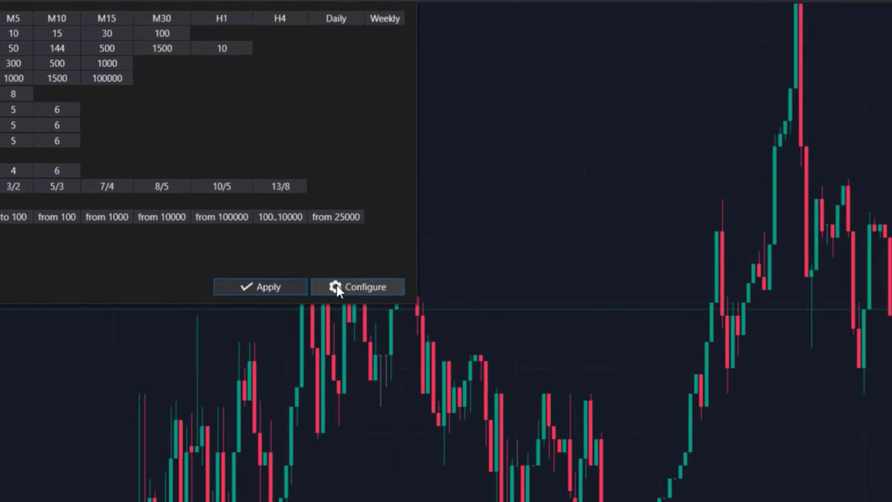
pyautogui.click(645, 425)
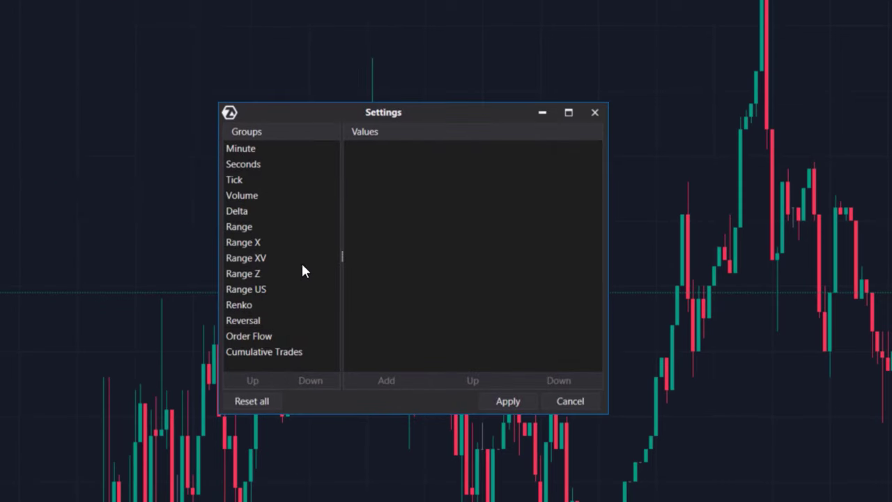
pyautogui.click(248, 150)
pyautogui.click(390, 385)
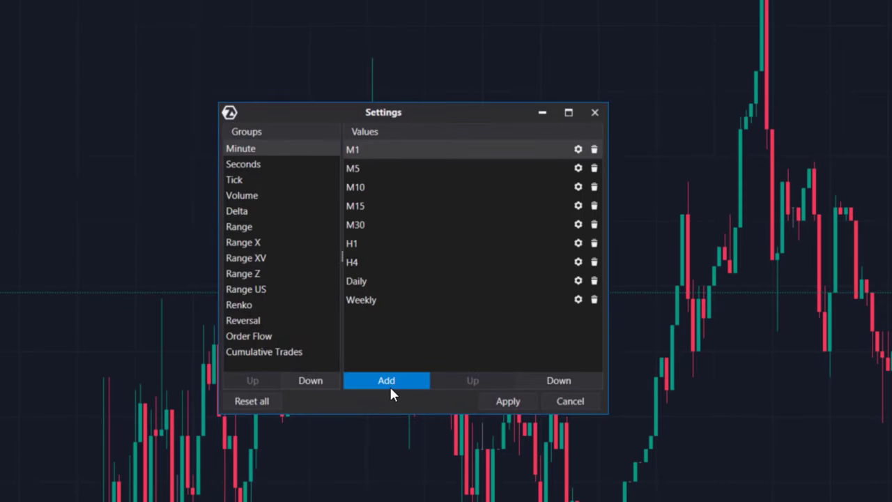
# - Define a Custom 20-minute timeframe loading 10 days, add and apply it
pyautogui.click(434, 147)
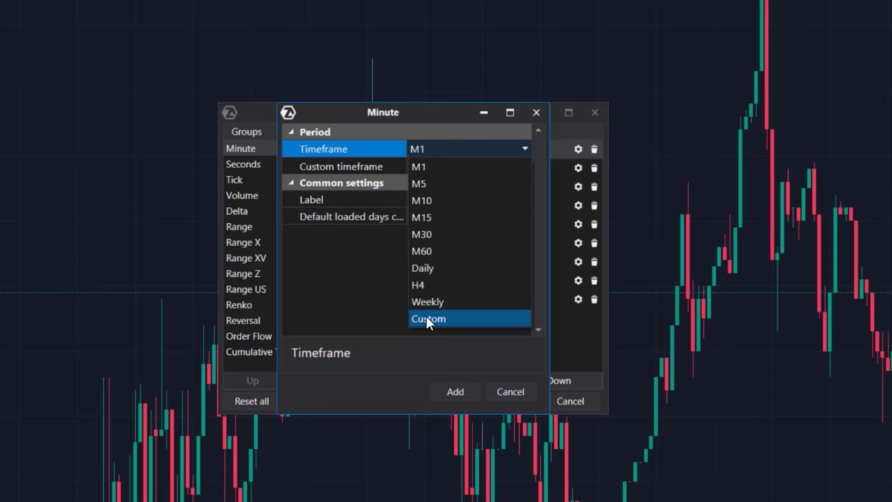
pyautogui.click(425, 320)
pyautogui.click(431, 167)
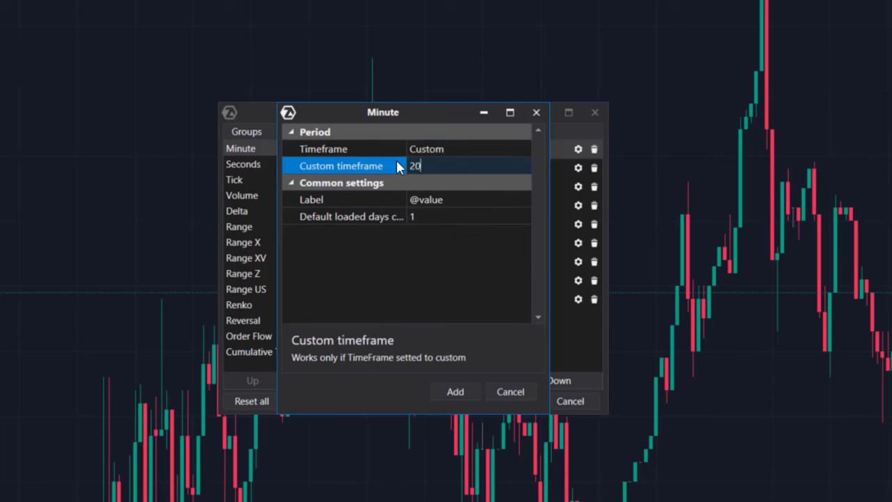
pyautogui.click(424, 215)
pyautogui.write('0')
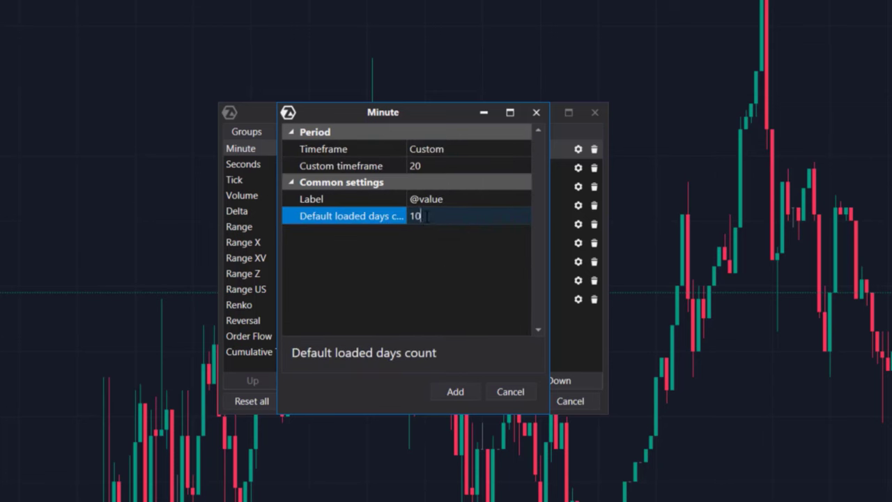
pyautogui.click(458, 389)
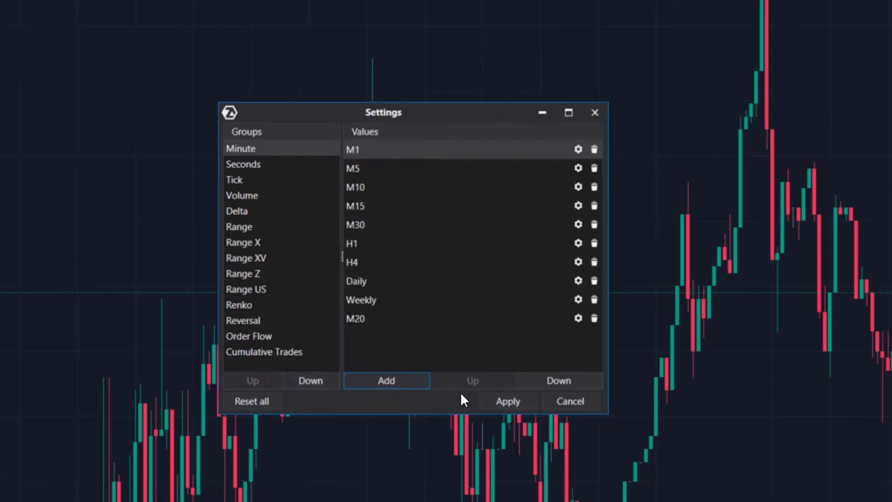
pyautogui.click(501, 402)
pyautogui.click(45, 75)
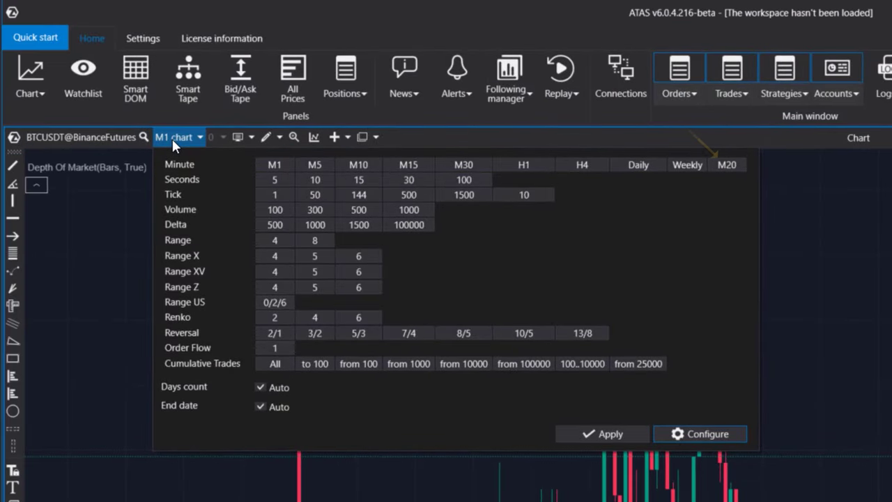
# - Switch the chart to M20 and bring up its timeframe settings
pyautogui.click(723, 167)
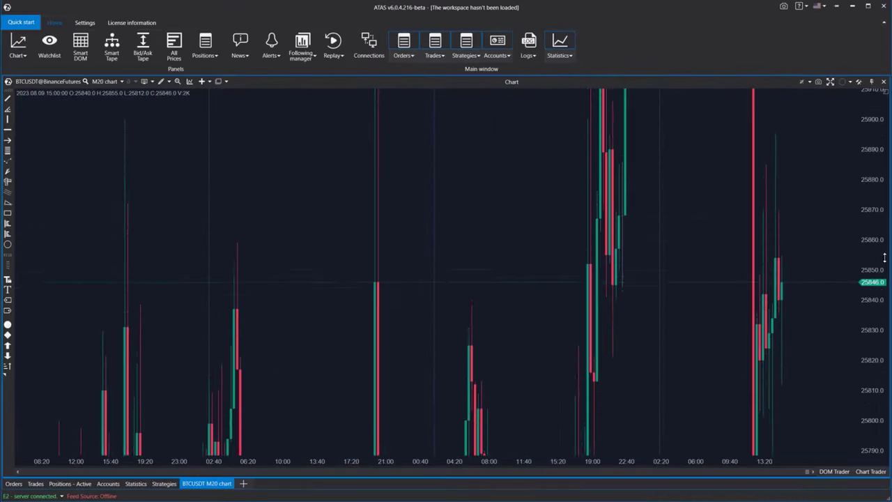
pyautogui.click(95, 82)
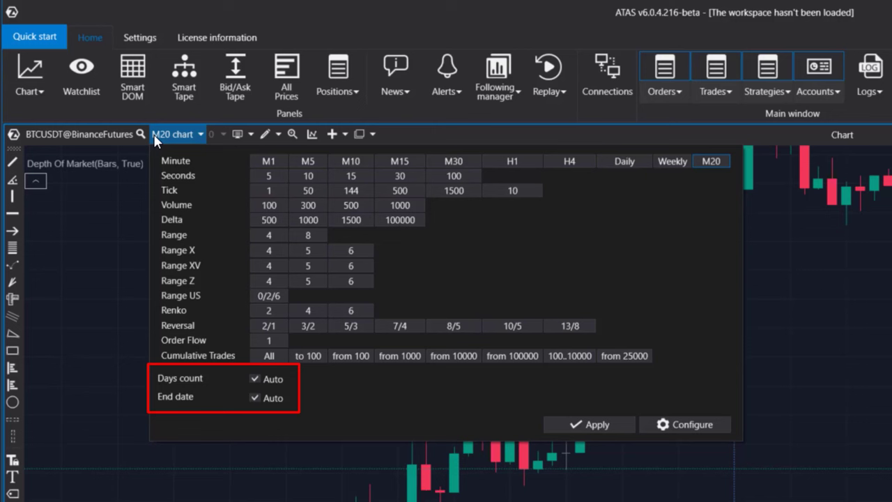
# - Set Days count to 7 with a manual end date of an earlier month and year, then apply
pyautogui.click(254, 379)
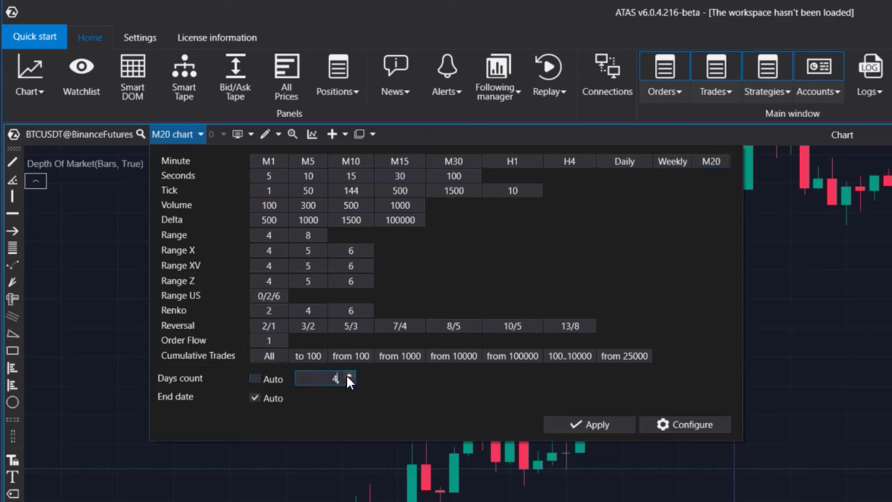
pyautogui.click(347, 375)
pyautogui.click(346, 375)
pyautogui.click(347, 375)
pyautogui.click(255, 397)
pyautogui.click(303, 397)
pyautogui.click(313, 398)
pyautogui.scroll(3, 313, 397)
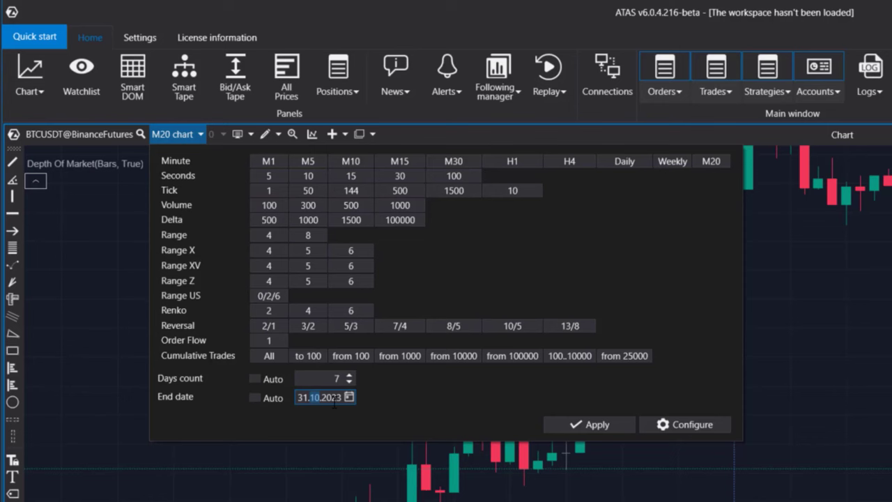
pyautogui.click(338, 397)
pyautogui.click(582, 427)
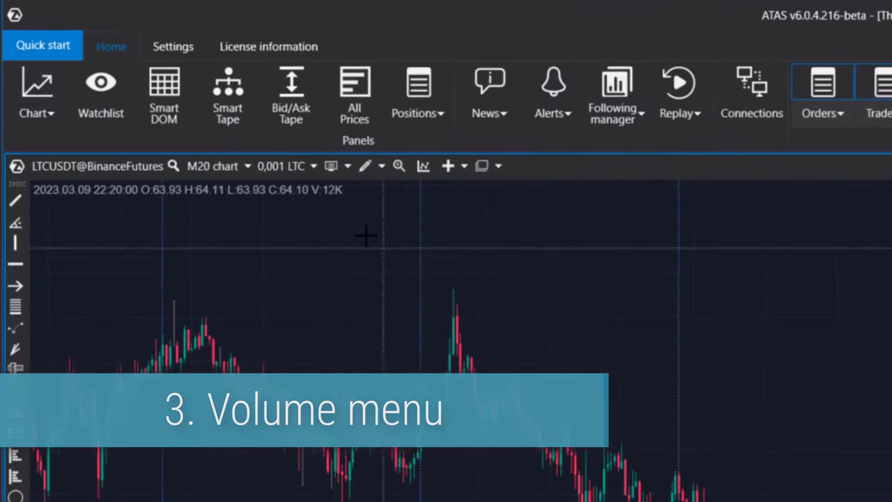
# - In the quantity dropdown's LTC tab, change presets 1 and 2 to 1 LTC and 2 LTC
pyautogui.click(302, 173)
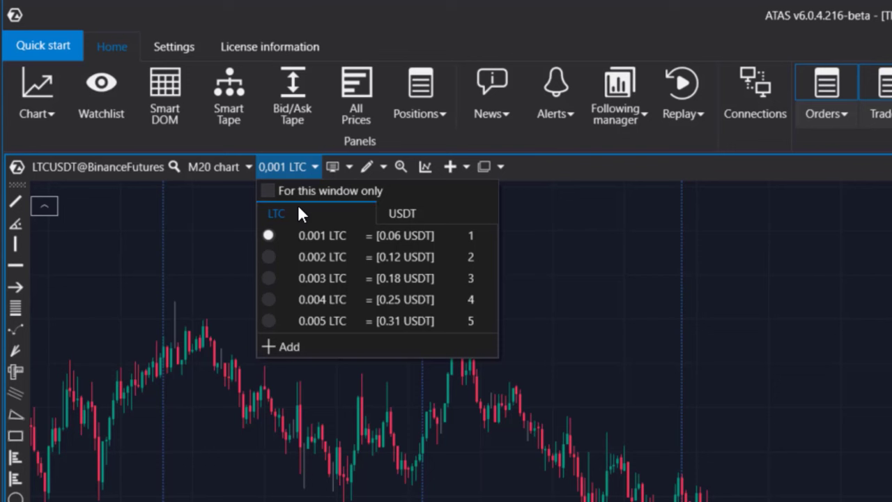
pyautogui.click(404, 216)
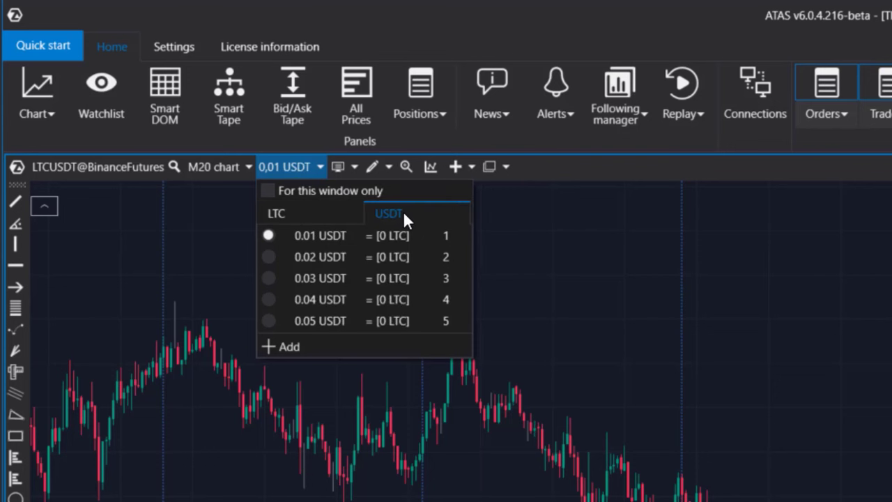
pyautogui.click(327, 210)
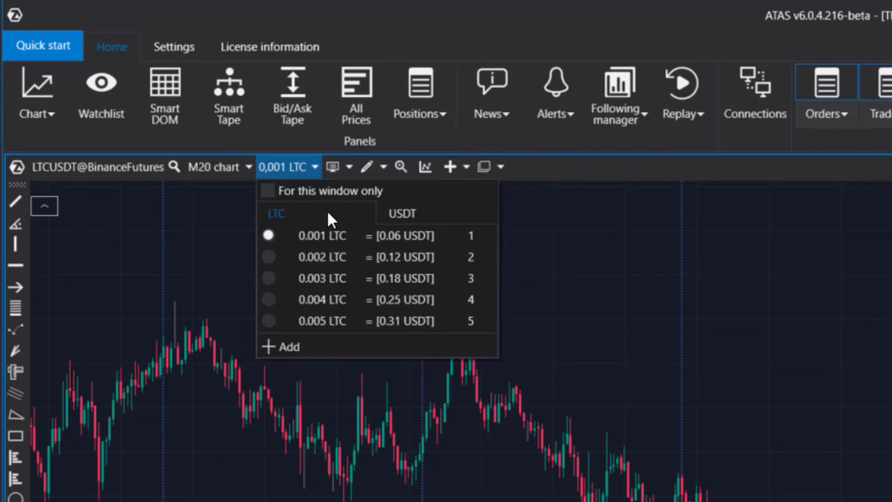
pyautogui.click(350, 235)
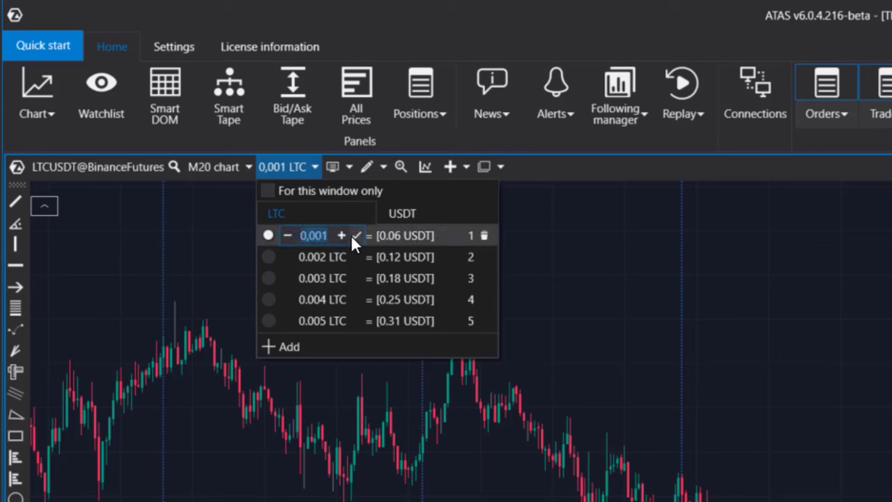
pyautogui.write('1')
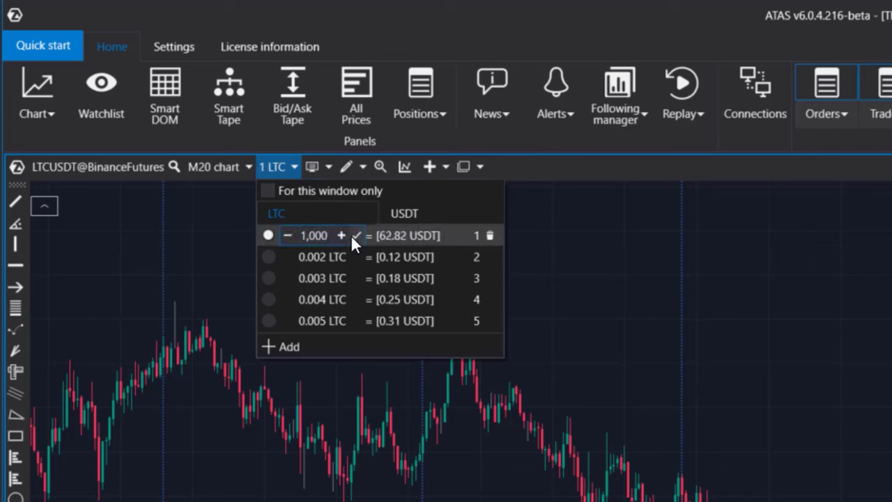
pyautogui.click(353, 259)
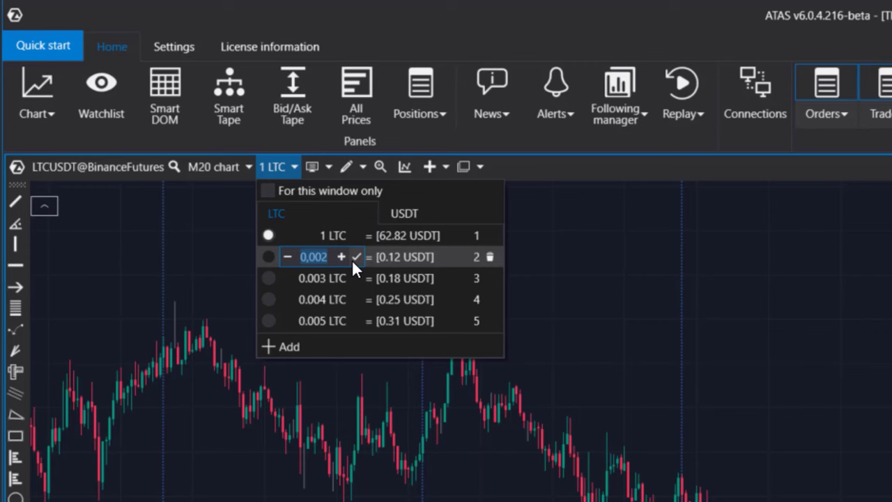
pyautogui.write('2')
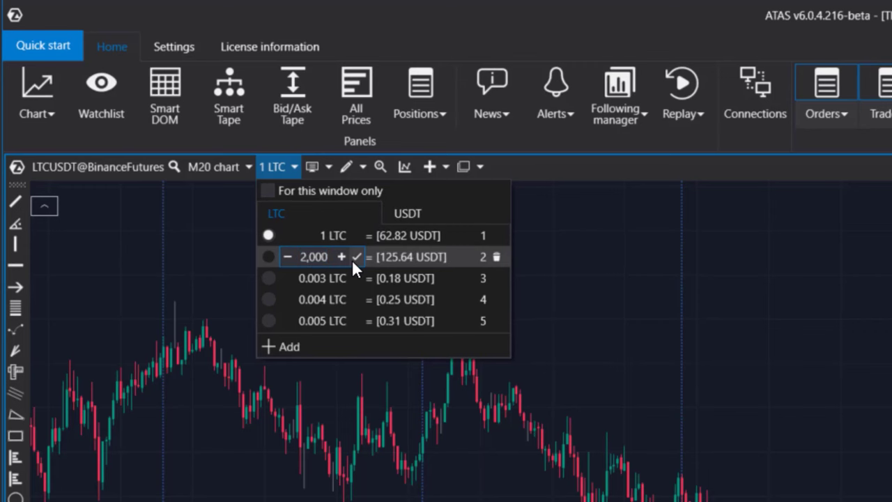
pyautogui.click(354, 257)
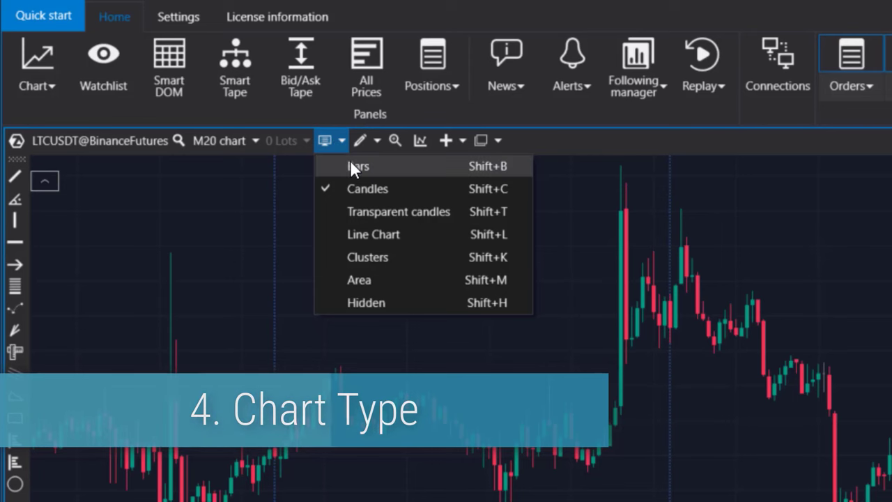
# - Show the chart as bars, then candles (Shift+C), then clusters (Shift+K)
pyautogui.click(354, 166)
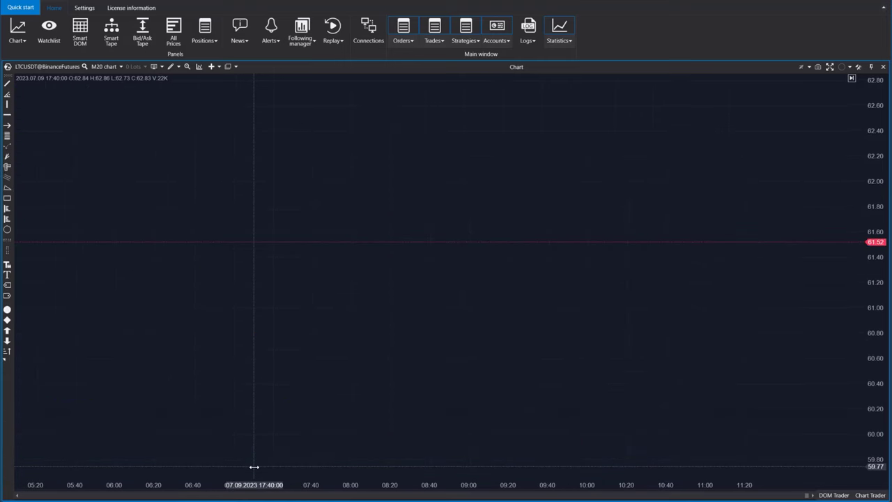
pyautogui.hotkey('shift', 'c')
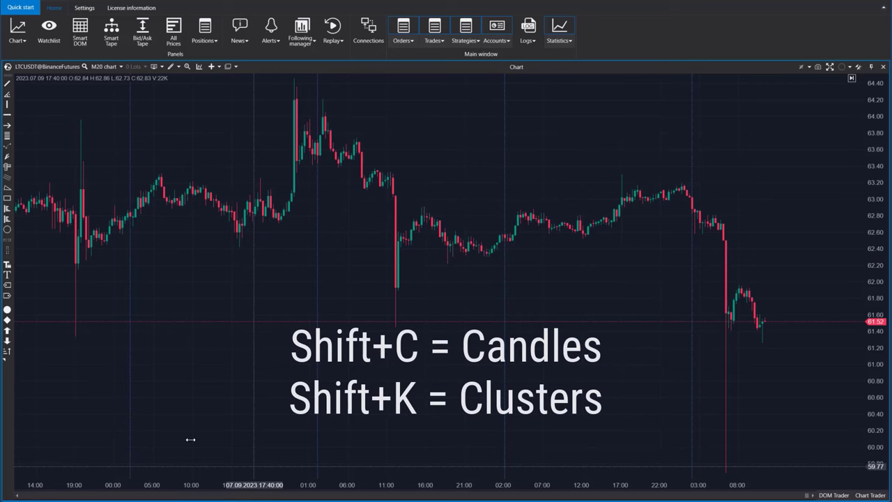
pyautogui.hotkey('shift', 'k')
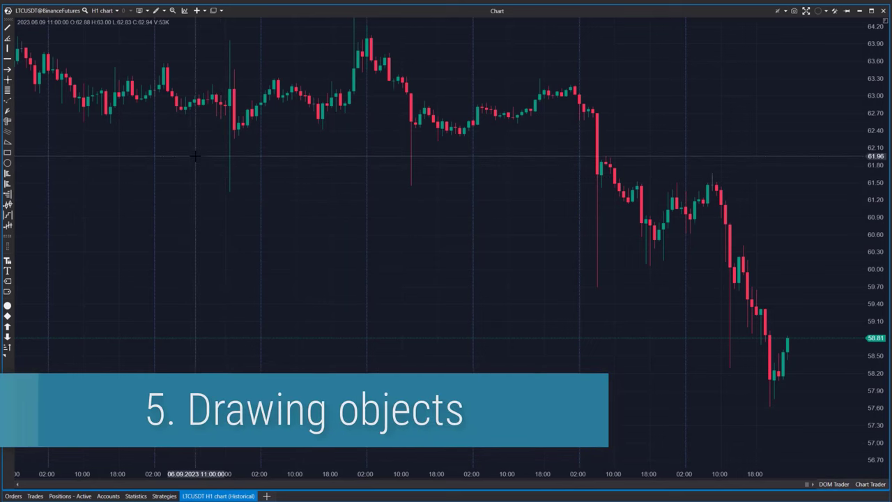
# - Measure the 122-bar, 3.77 drop from the earlier high to the recent low with the Ruler, then clear it
pyautogui.click(165, 10)
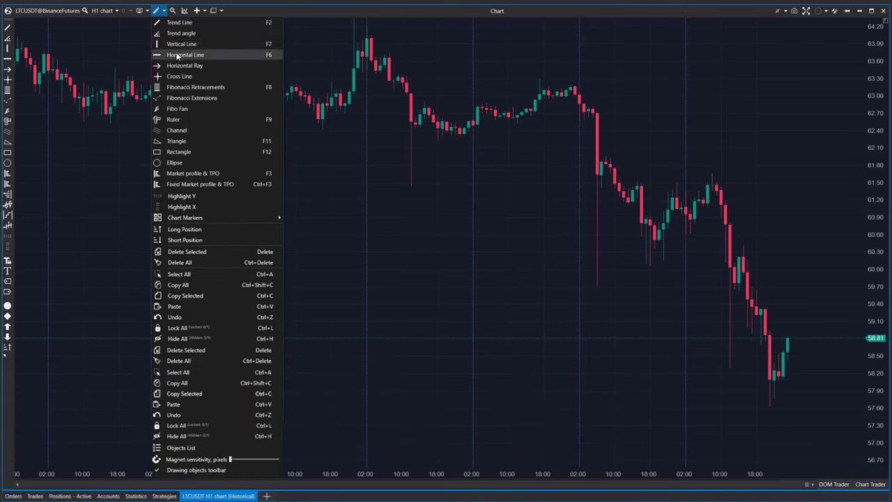
pyautogui.click(182, 120)
pyautogui.click(222, 124)
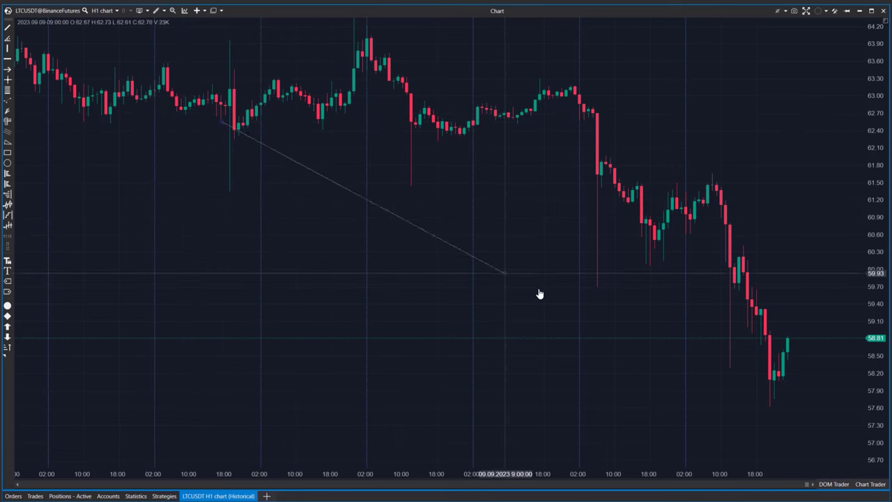
pyautogui.click(757, 339)
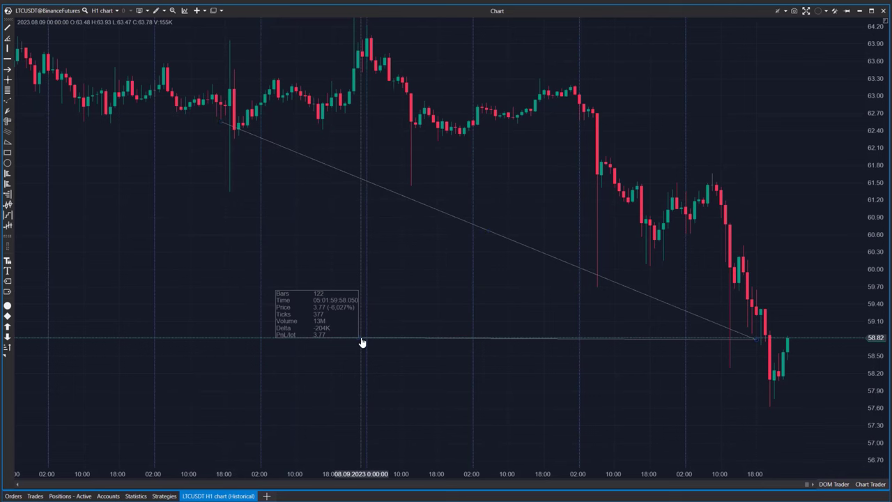
pyautogui.click(361, 342)
# - Draw a Market profile & TPO over the earlier range, shift it right, then delete it
pyautogui.click(163, 10)
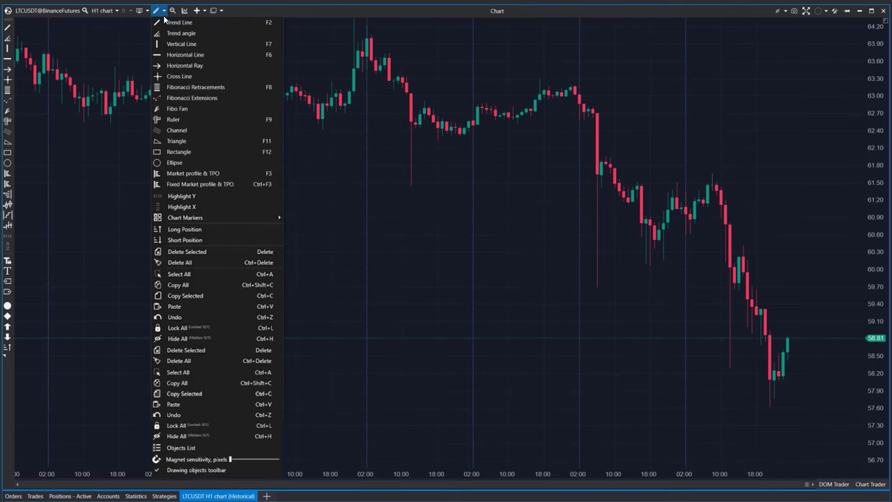
pyautogui.click(185, 179)
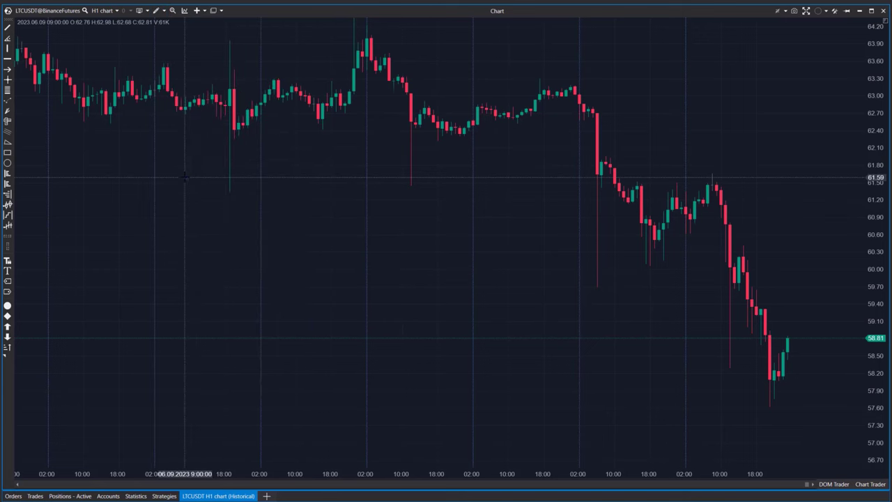
pyautogui.moveTo(185, 180)
pyautogui.mouseDown()
pyautogui.moveTo(273, 91)
pyautogui.moveTo(340, 68)
pyautogui.moveTo(377, 41)
pyautogui.moveTo(413, 42)
pyautogui.mouseUp()
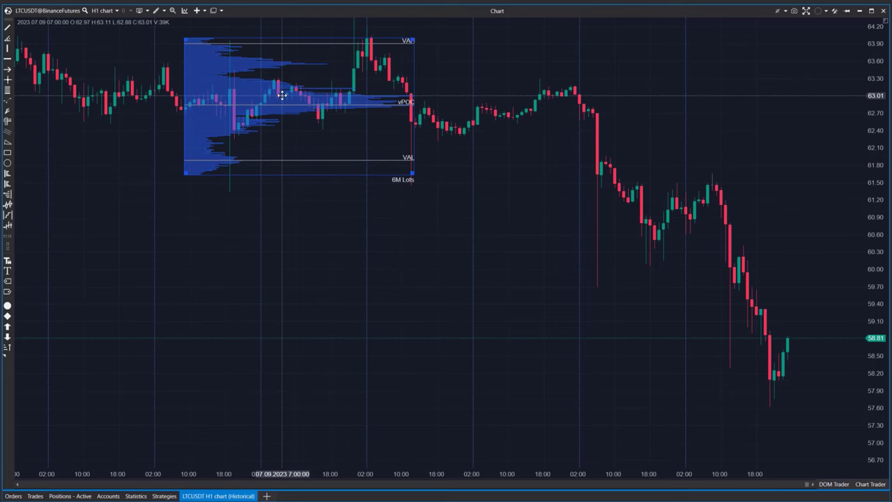
pyautogui.moveTo(286, 101); pyautogui.dragTo(422, 109)
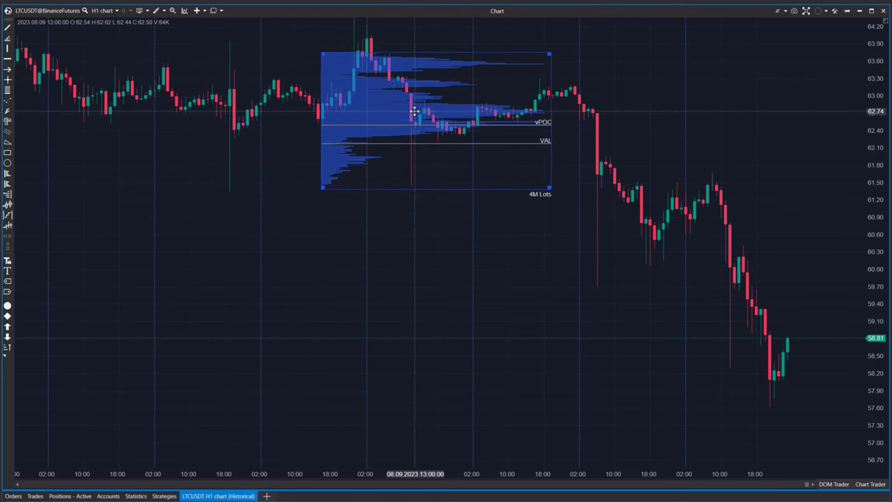
pyautogui.press('Delete')
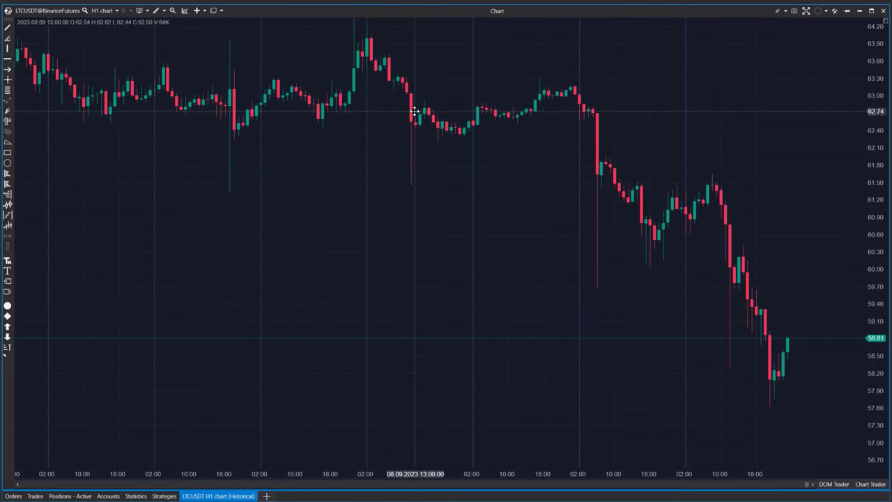
# - Hide the Drawing objects toolbar from the drawing tools list
pyautogui.click(162, 10)
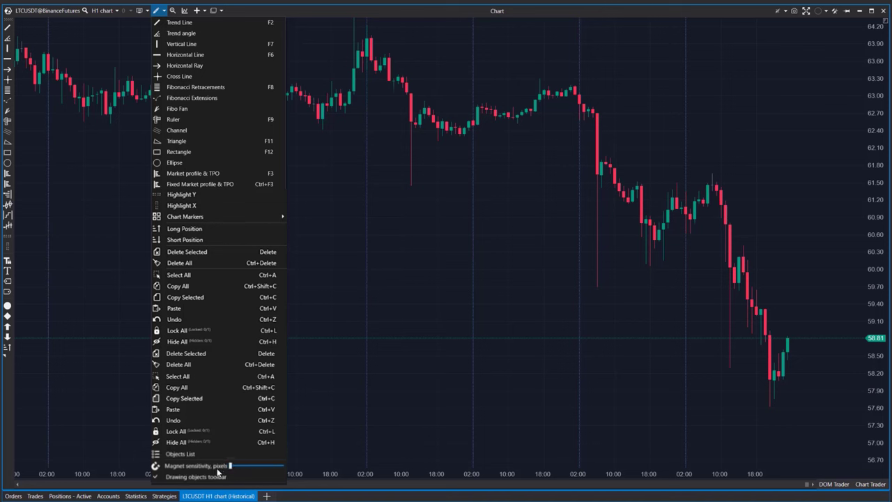
pyautogui.click(183, 476)
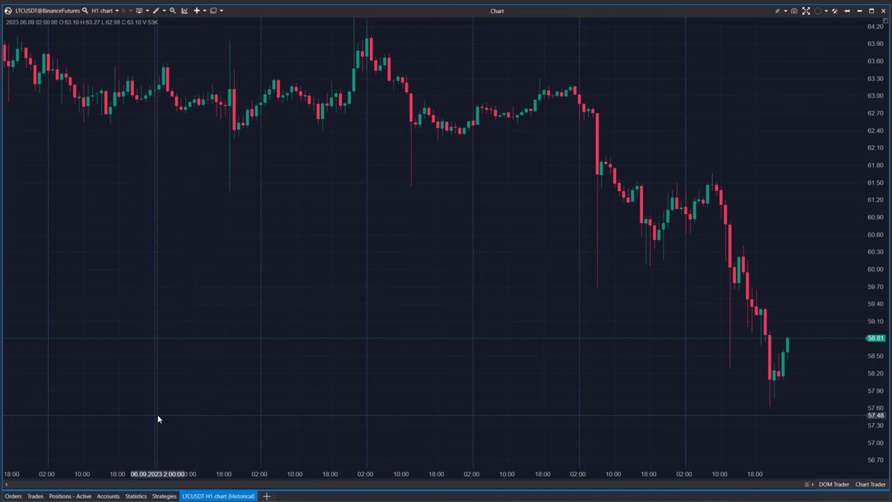
pyautogui.click(162, 11)
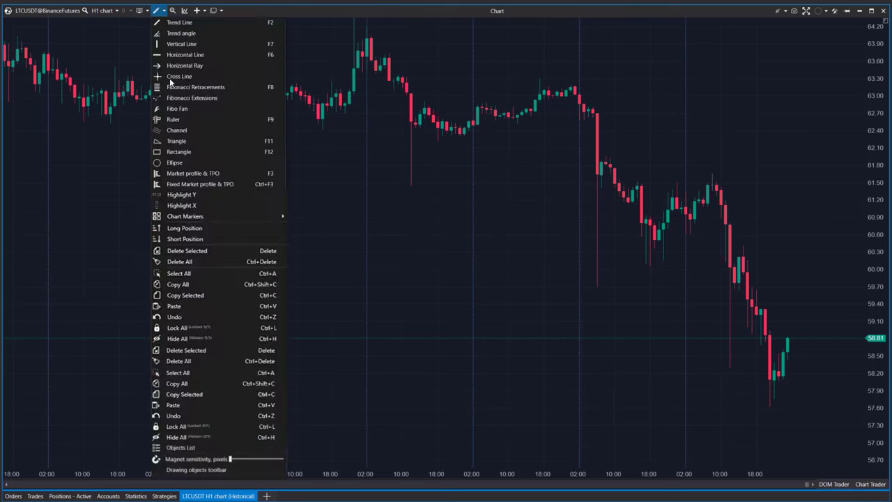
# - Re-check Drawing objects toolbar and switch on the chart's magnifier (M) mode
pyautogui.click(156, 470)
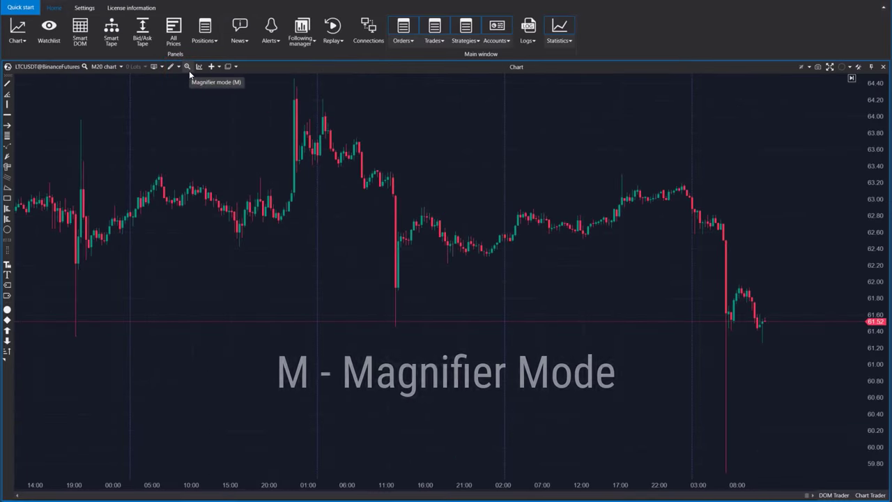
pyautogui.click(188, 71)
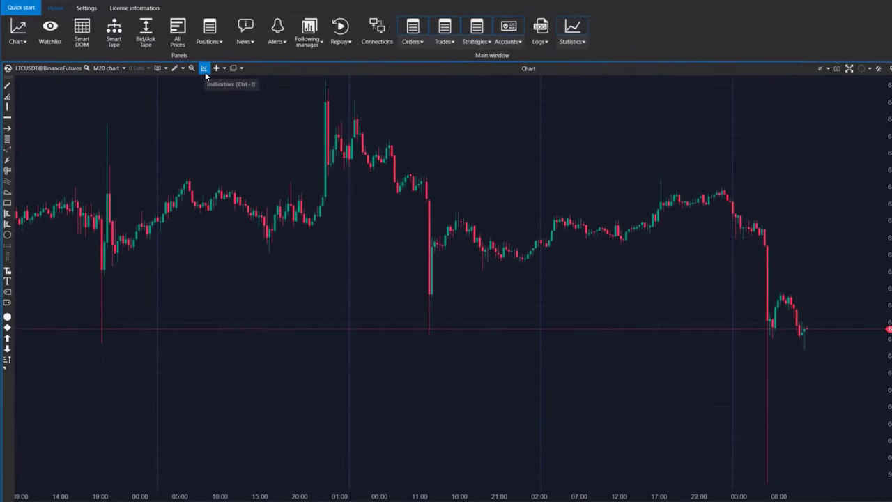
# - Add the Delta indicator to the chart from the indicators list
pyautogui.click(359, 125)
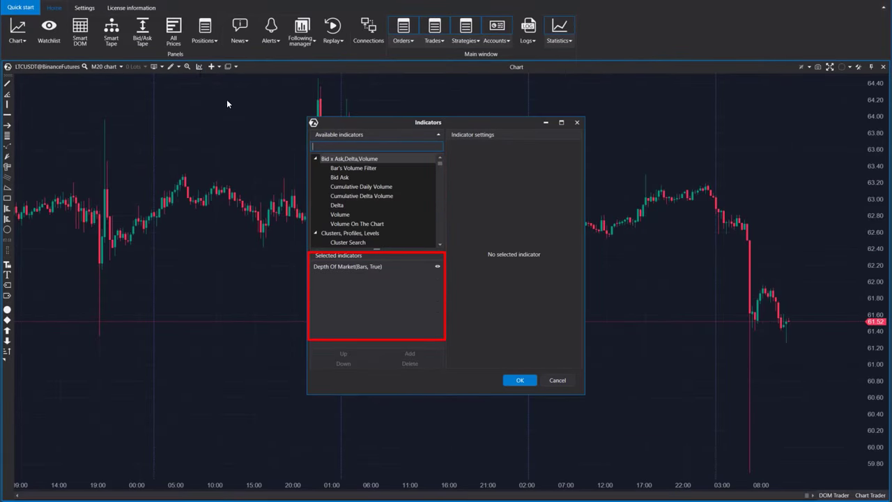
pyautogui.click(342, 269)
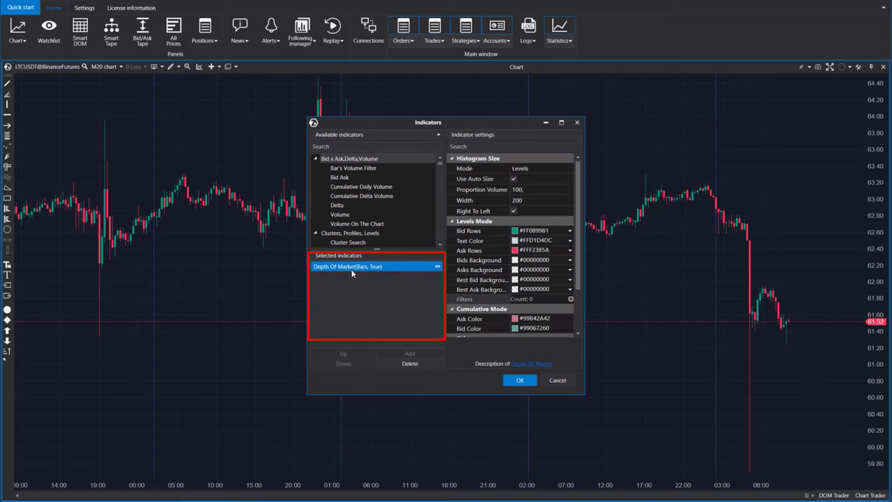
pyautogui.scroll(-3, 517, 279)
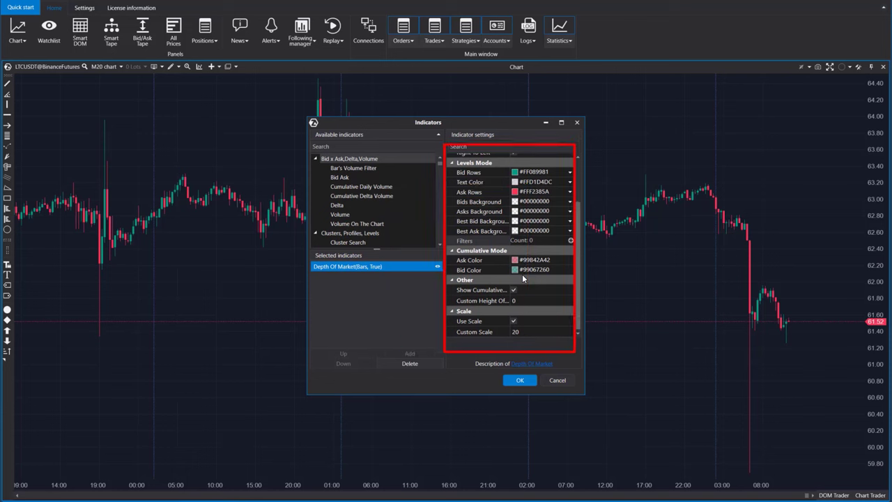
pyautogui.scroll(2, 522, 277)
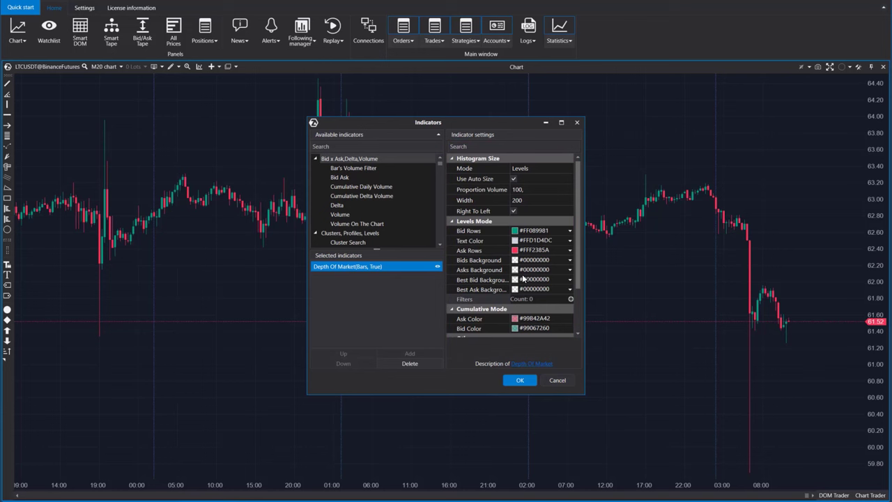
pyautogui.click(337, 205)
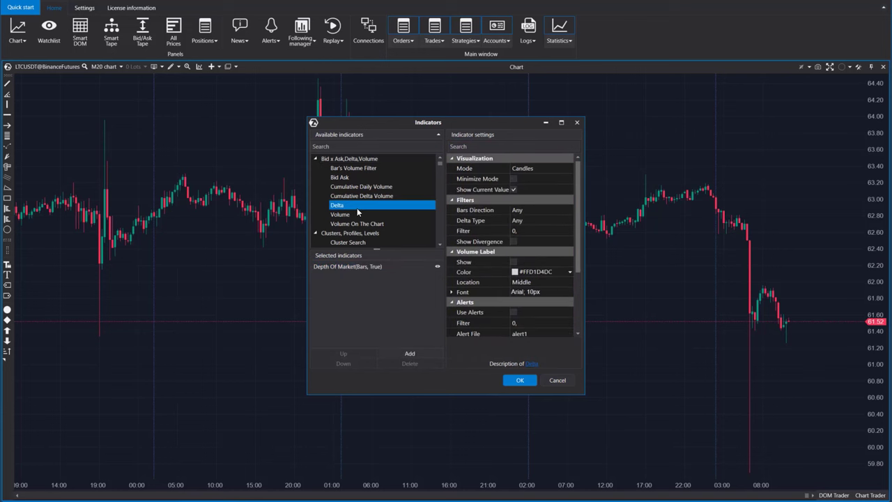
pyautogui.click(407, 353)
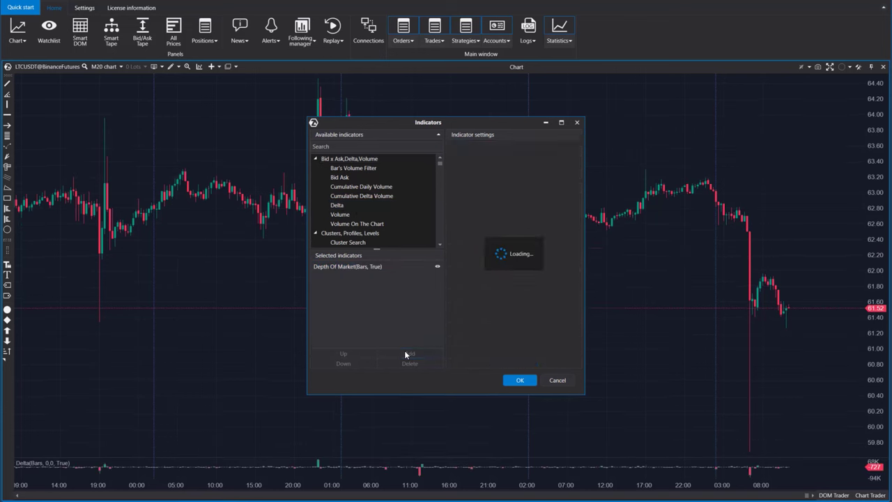
pyautogui.click(516, 380)
# - Make the Delta pane taller and set its display mode to Histogram
pyautogui.moveTo(490, 454); pyautogui.dragTo(491, 315)
pyautogui.click(198, 66)
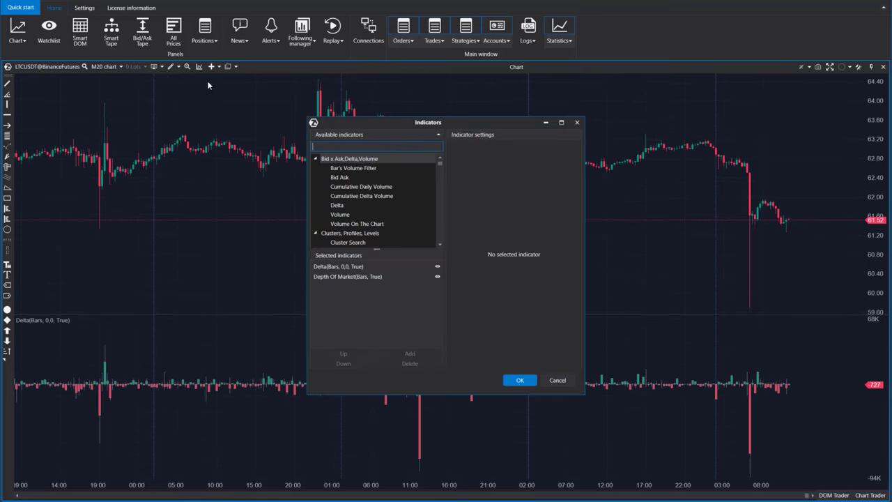
pyautogui.click(334, 266)
pyautogui.click(541, 169)
pyautogui.click(515, 178)
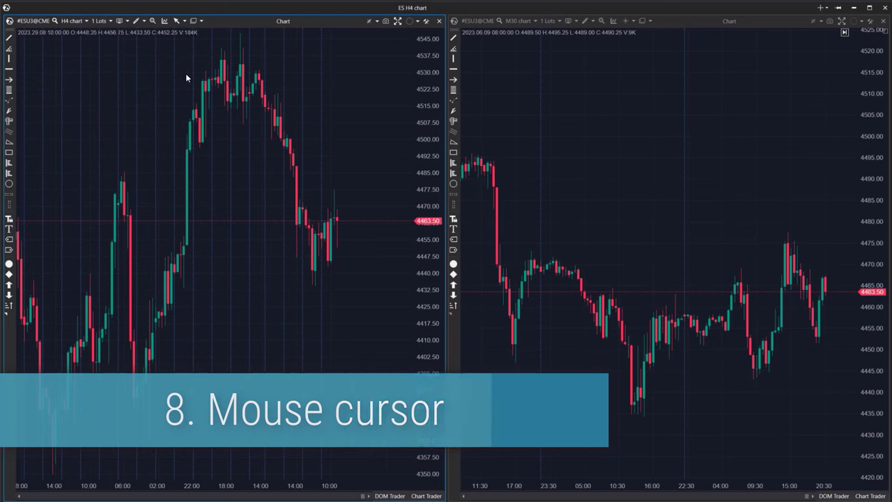
# - Switch the cursor to Crosshair, then to Global Crosshair across both ES charts
pyautogui.click(178, 21)
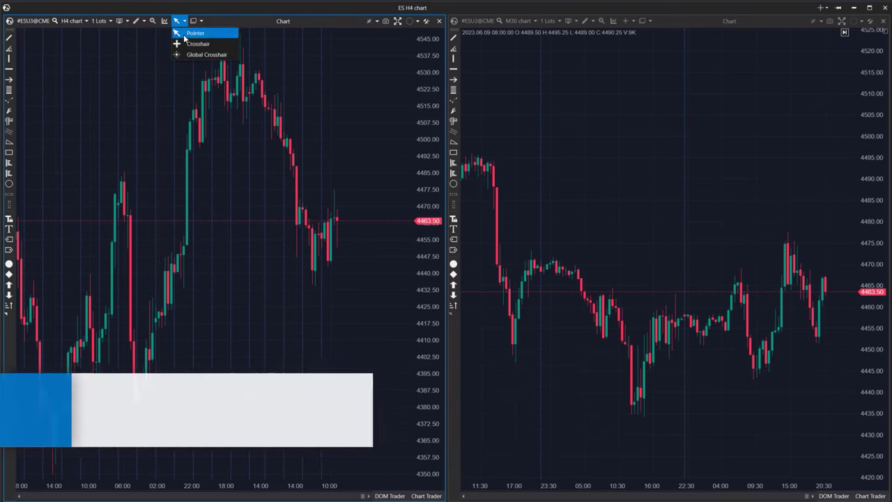
pyautogui.click(198, 42)
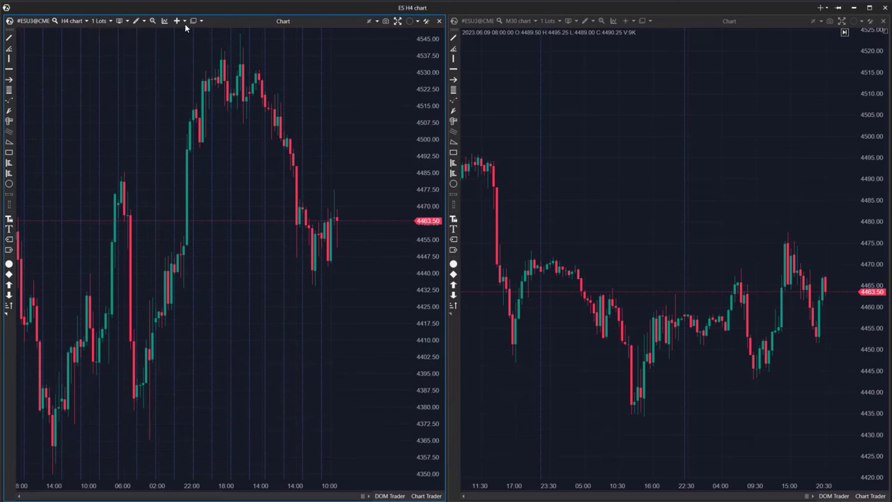
pyautogui.click(201, 55)
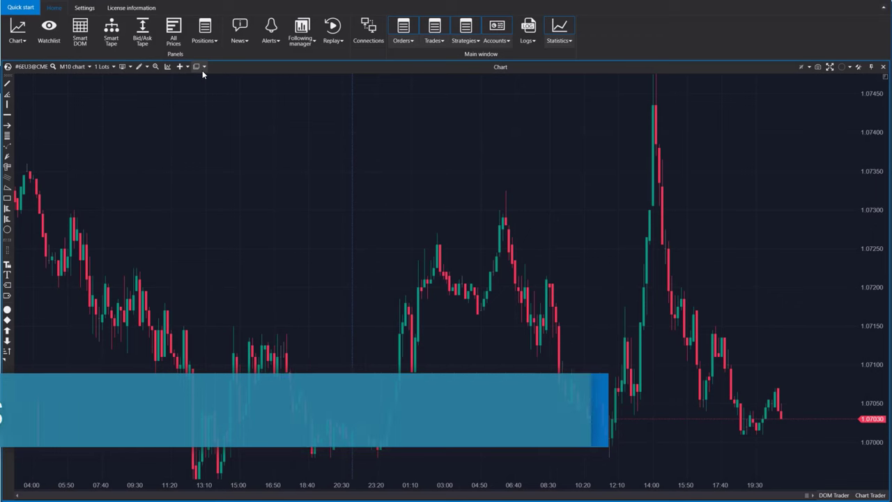
# - Apply the '6E - M5,M15,H1 analysis', 'Cluster statistic', then 'Dark clusters' templates in turn
pyautogui.click(202, 67)
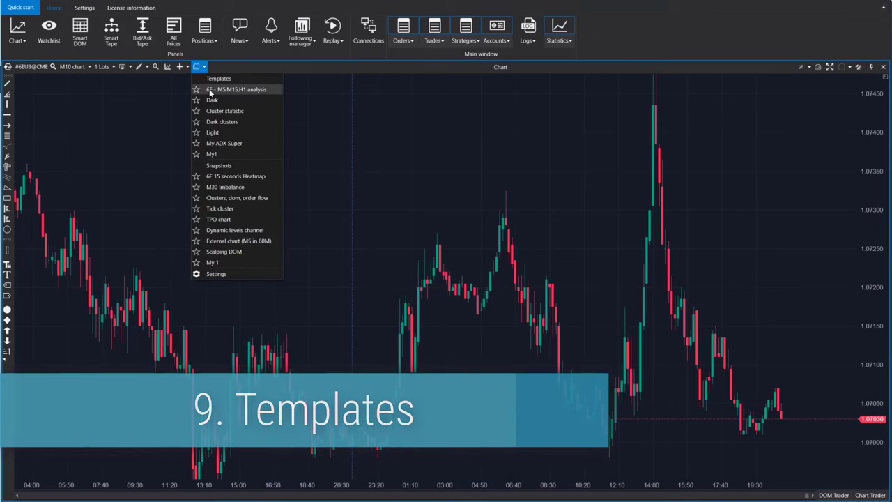
pyautogui.click(209, 91)
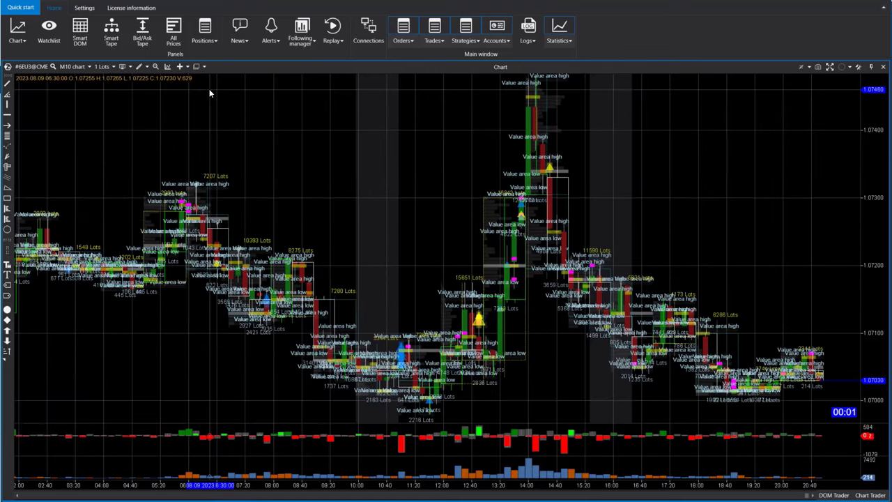
pyautogui.click(202, 67)
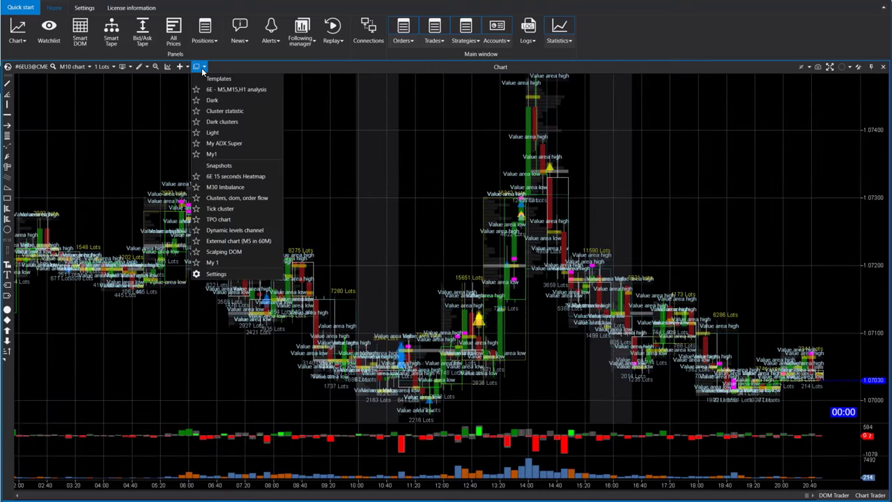
pyautogui.click(208, 111)
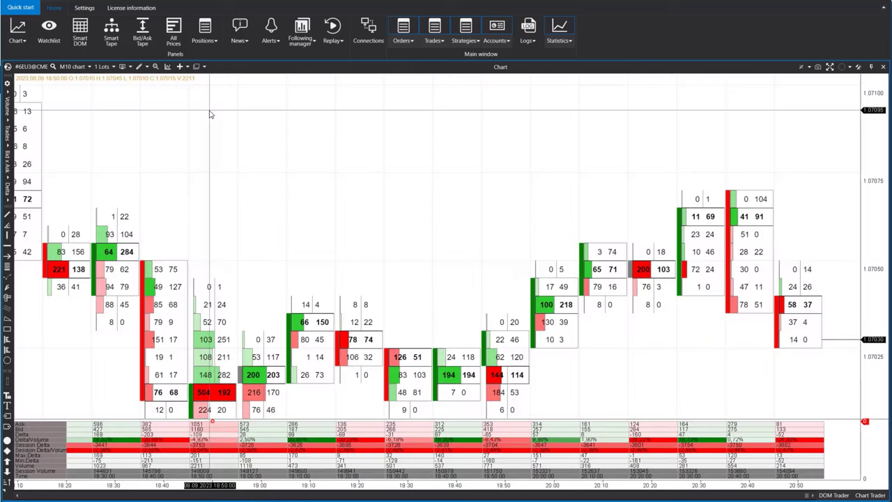
pyautogui.click(197, 67)
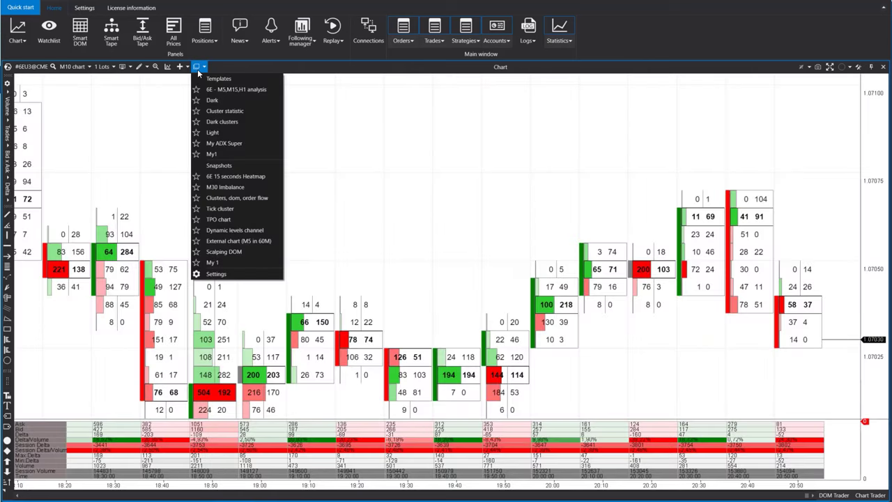
pyautogui.click(205, 122)
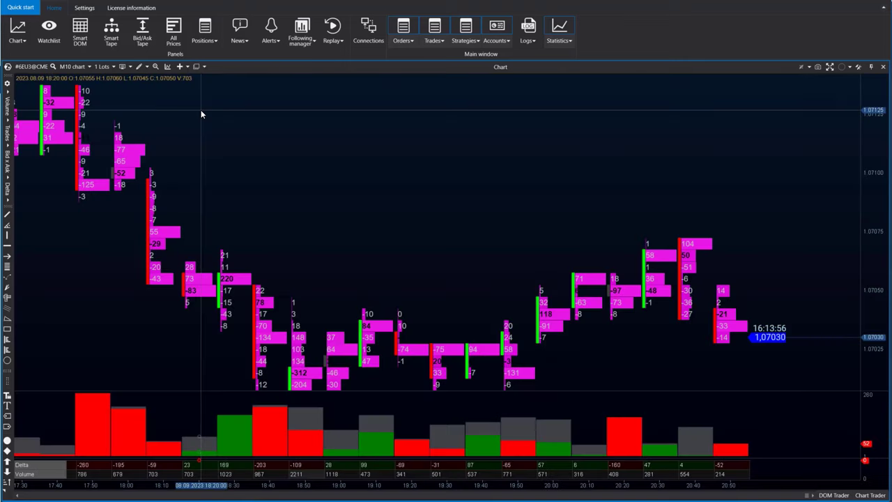
# - Load the 'M30 Imbalance' snapshot, then the 'TPO chart' snapshot on the 6E chart
pyautogui.click(198, 66)
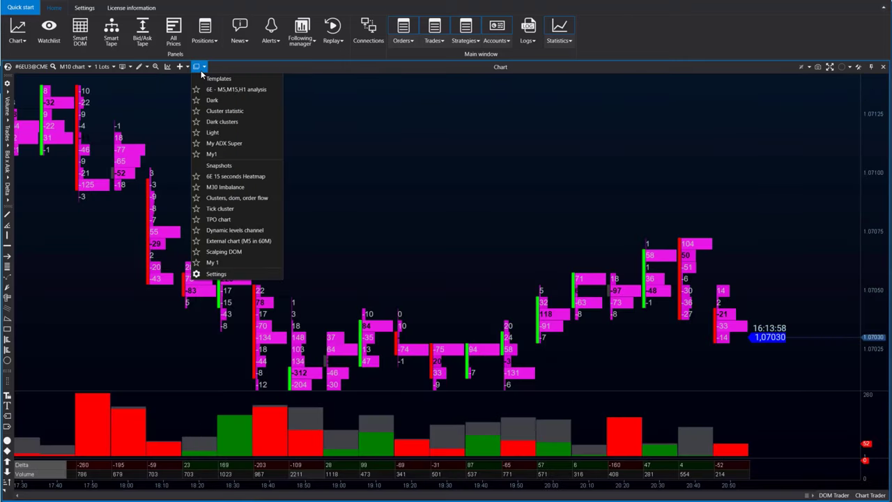
pyautogui.click(220, 187)
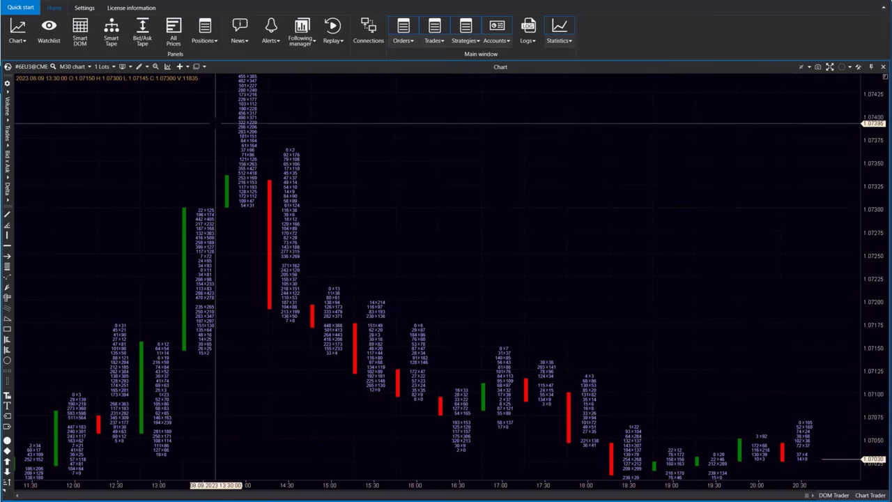
pyautogui.click(200, 67)
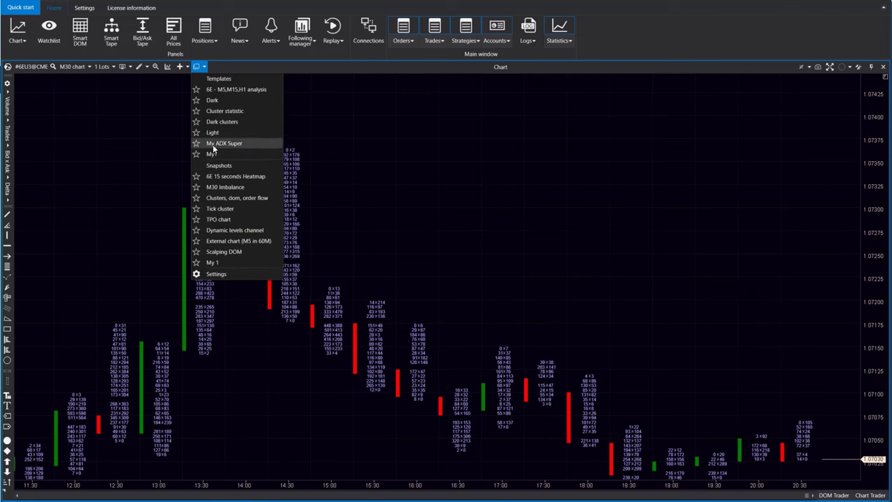
pyautogui.click(218, 219)
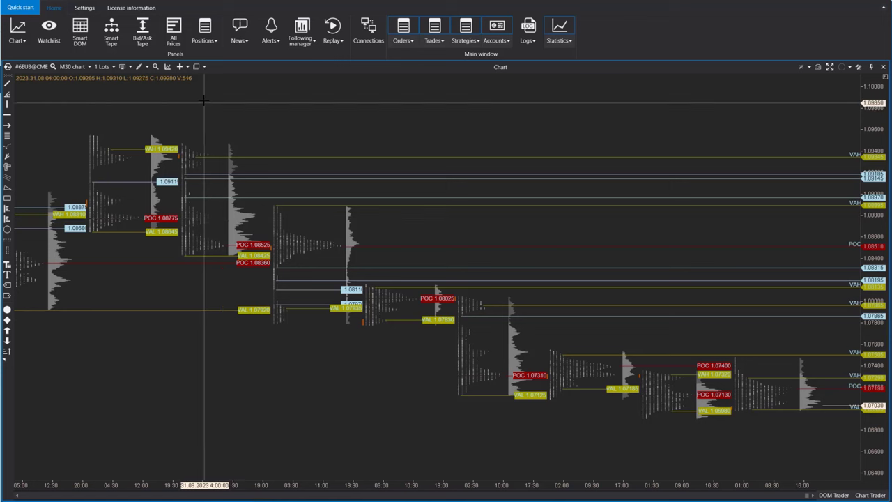
pyautogui.click(201, 66)
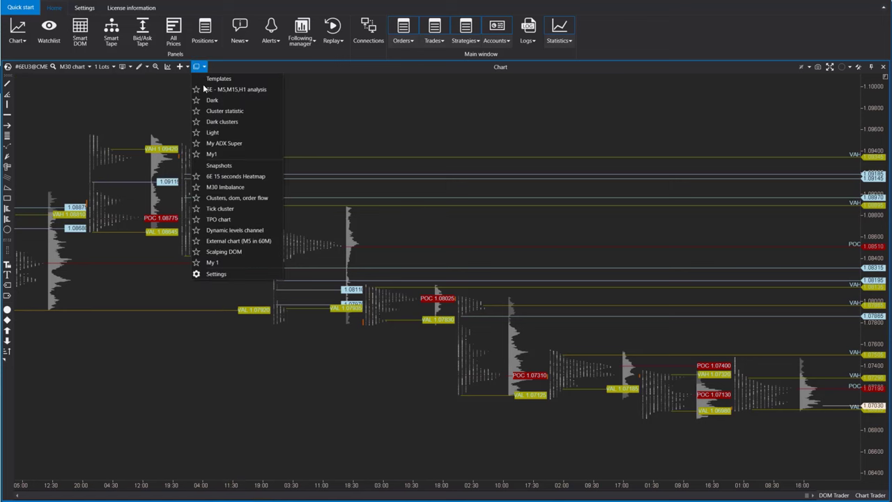
pyautogui.click(221, 274)
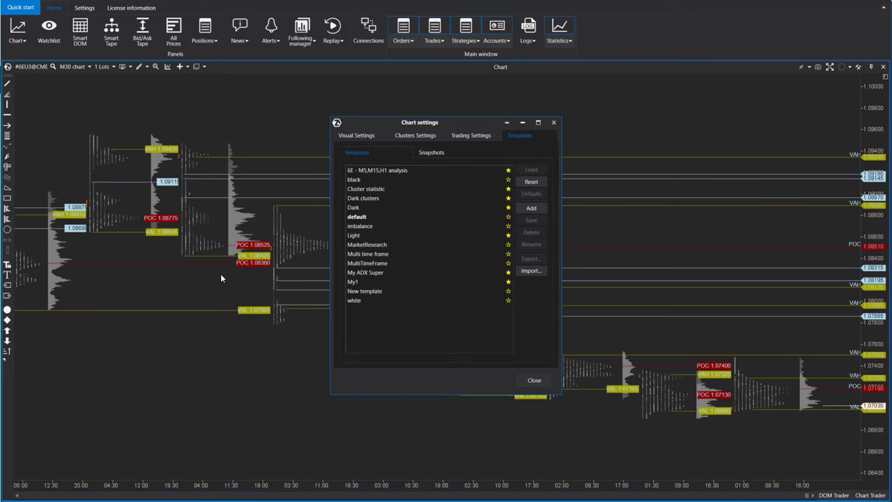
pyautogui.click(418, 153)
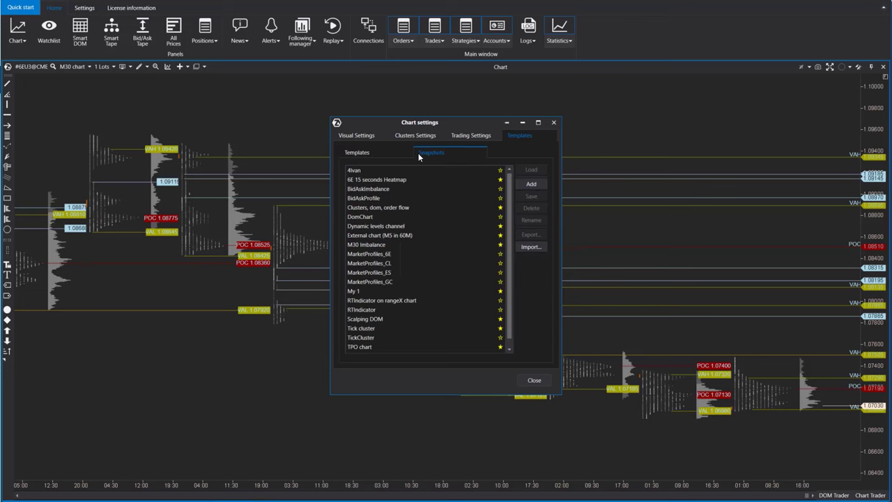
pyautogui.click(405, 151)
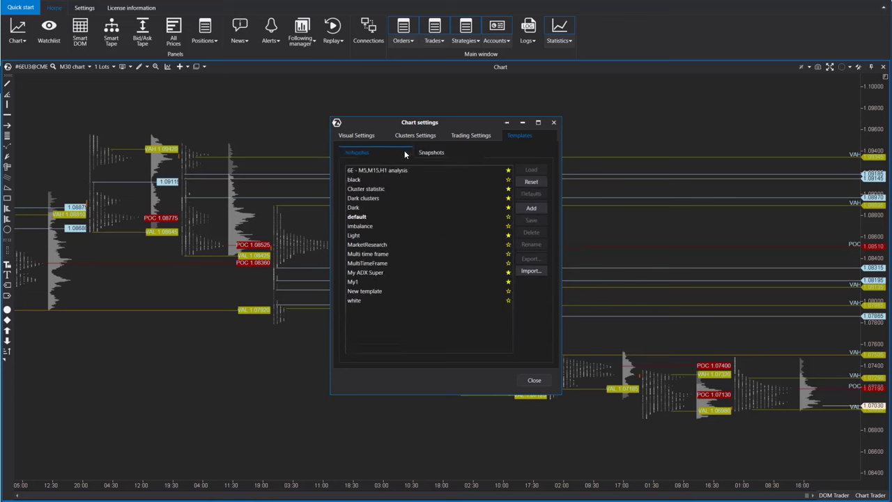
pyautogui.click(534, 381)
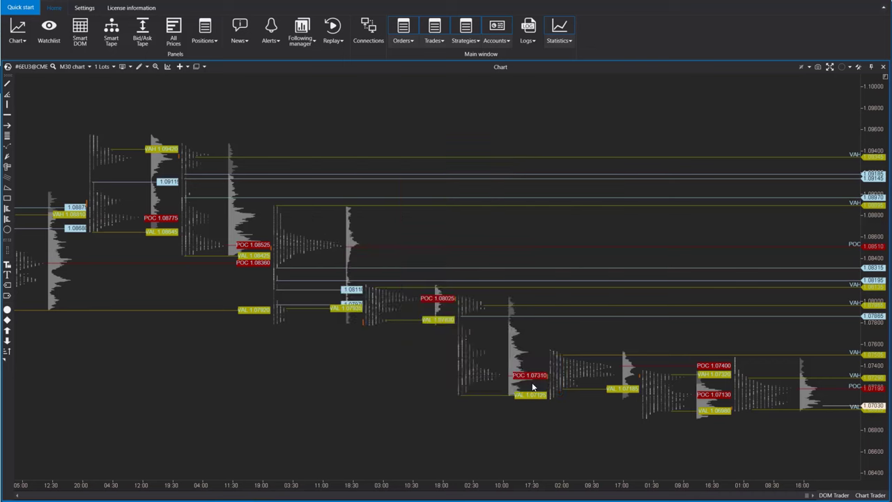